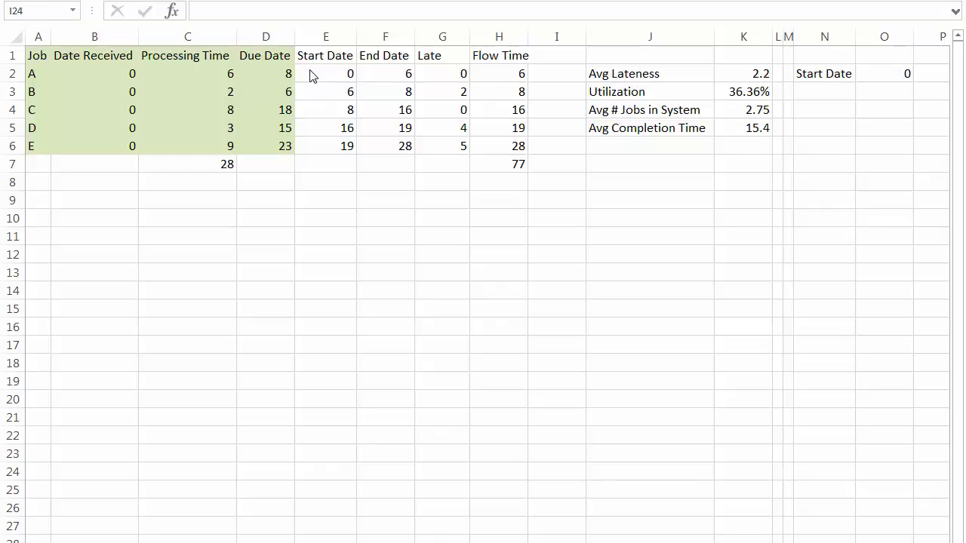
# Examine the formulas for End Date, Late and Flow Time in the job table, including the Processing Time and Flow Time totals.
pyautogui.click(378, 73)
pyautogui.click(431, 72)
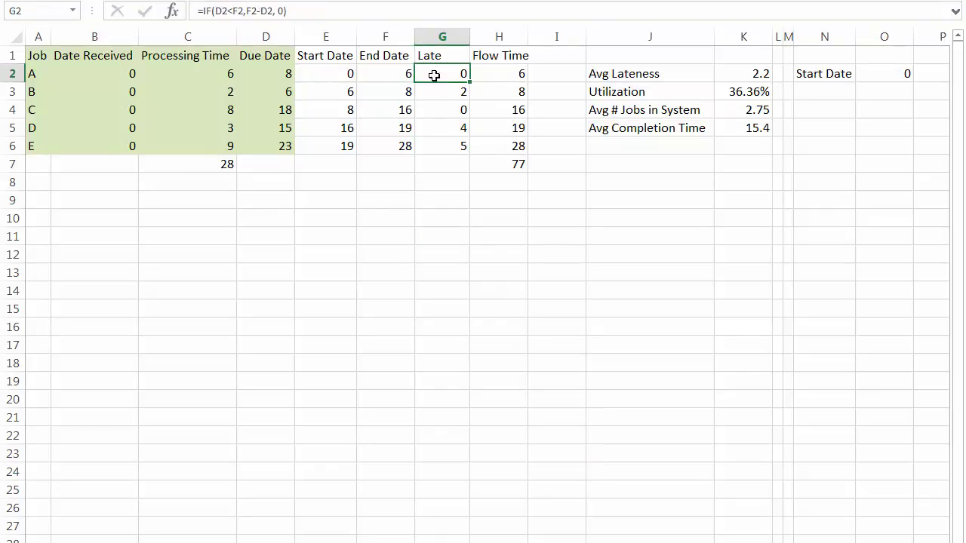
pyautogui.click(503, 74)
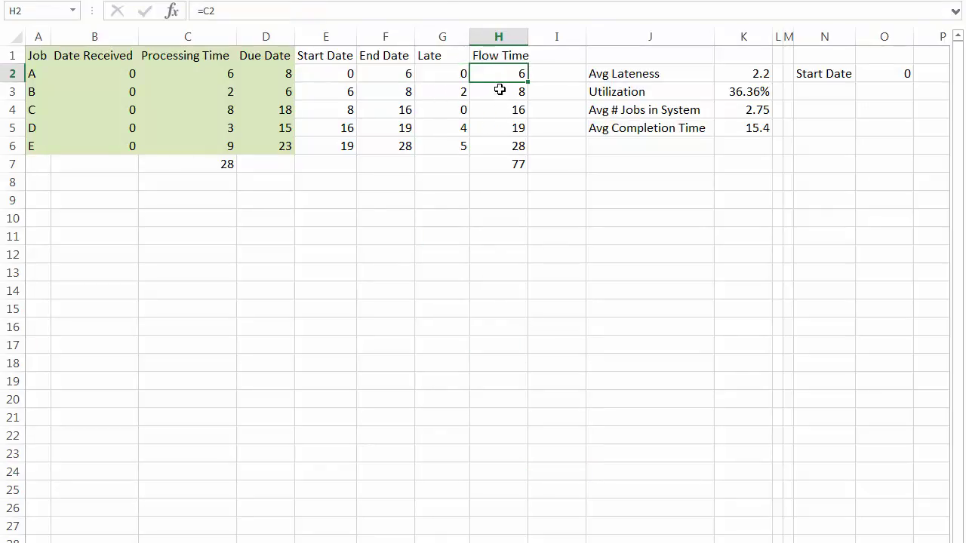
pyautogui.click(496, 93)
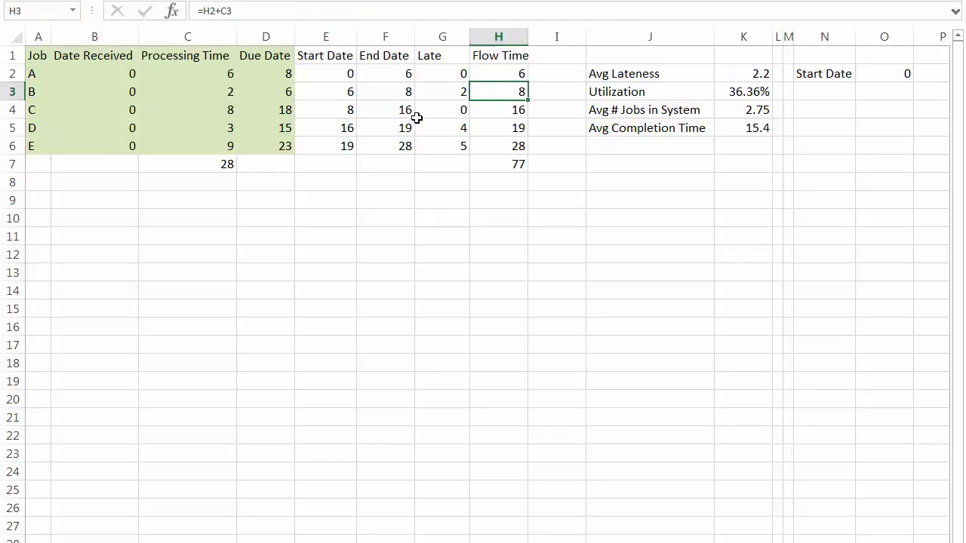
pyautogui.click(520, 110)
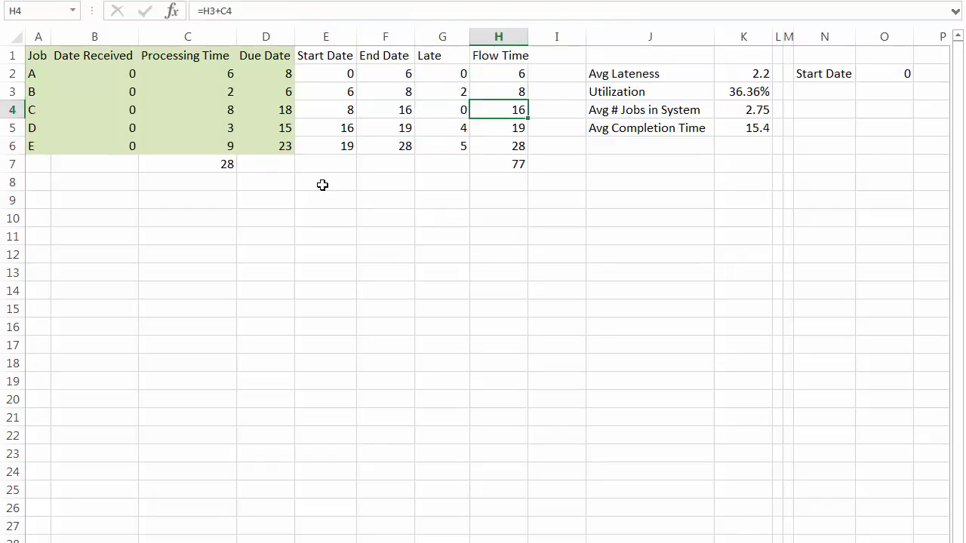
pyautogui.click(218, 165)
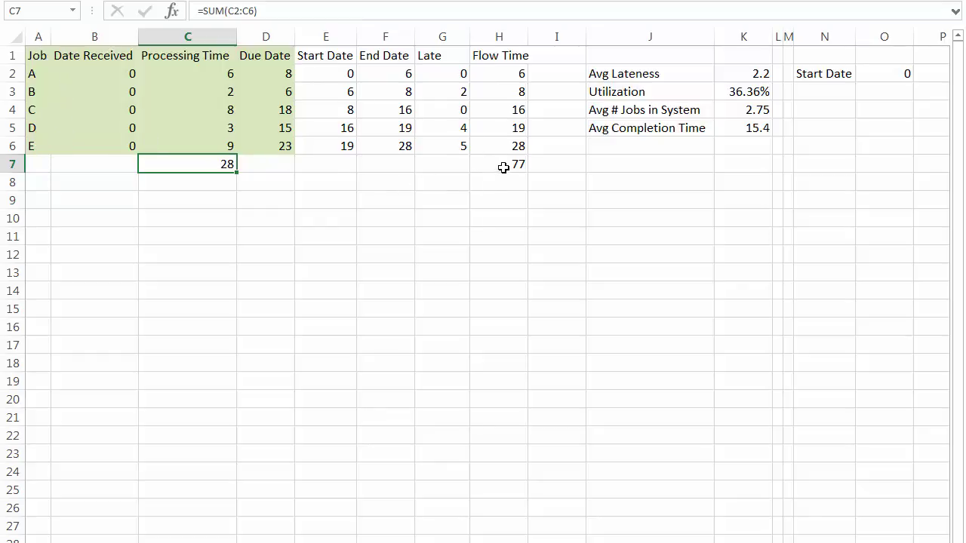
pyautogui.click(503, 165)
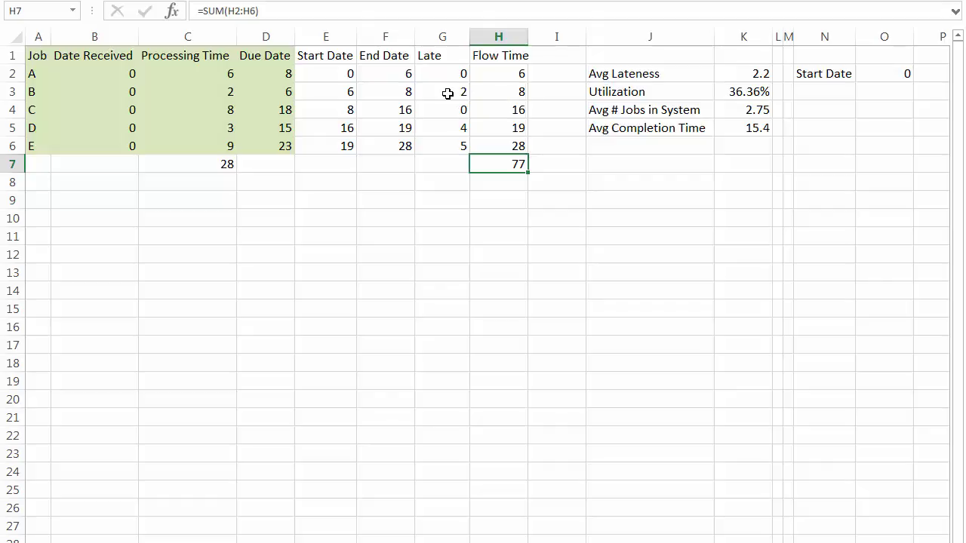
# Inspect the formulas and referenced cells behind Avg Lateness, Utilization, Avg # Jobs in System and Avg Completion Time.
pyautogui.click(752, 76)
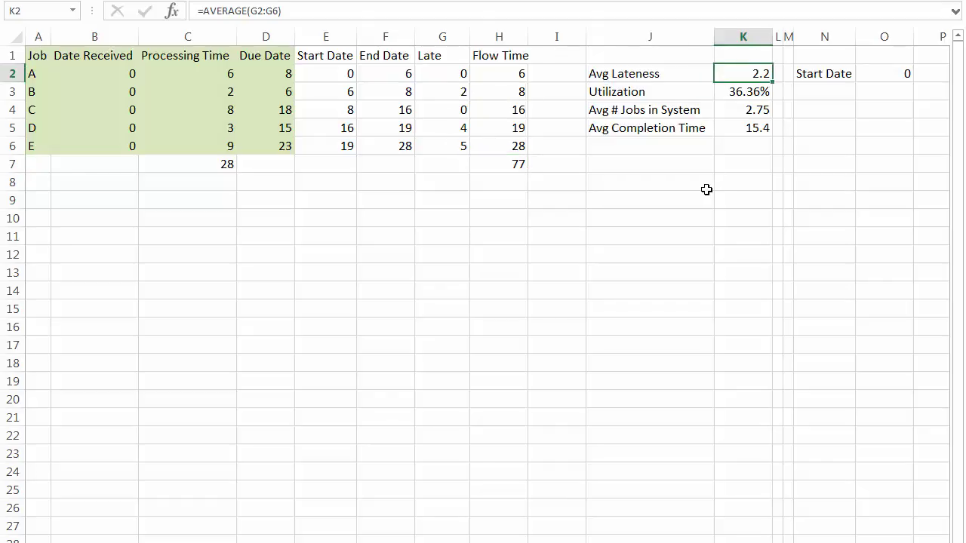
pyautogui.click(737, 93)
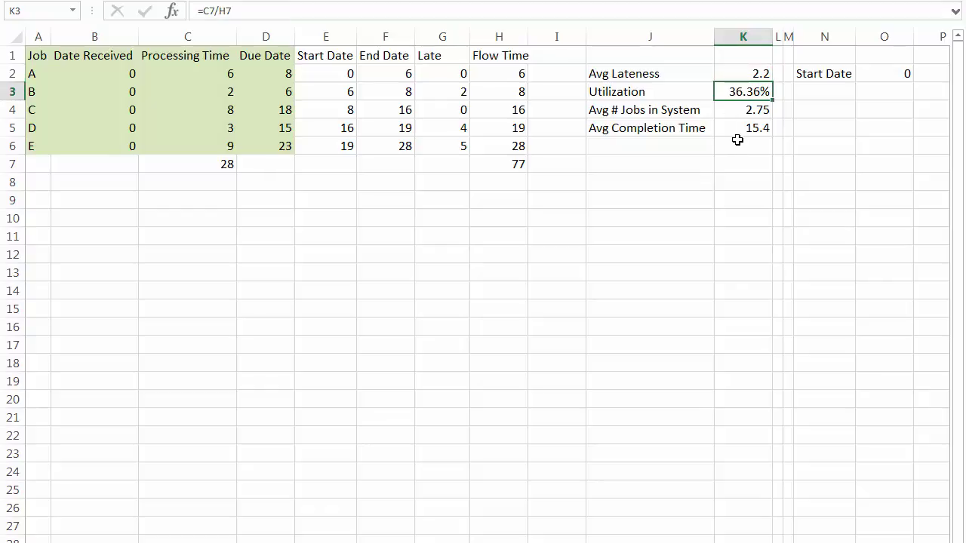
pyautogui.doubleClick(740, 91)
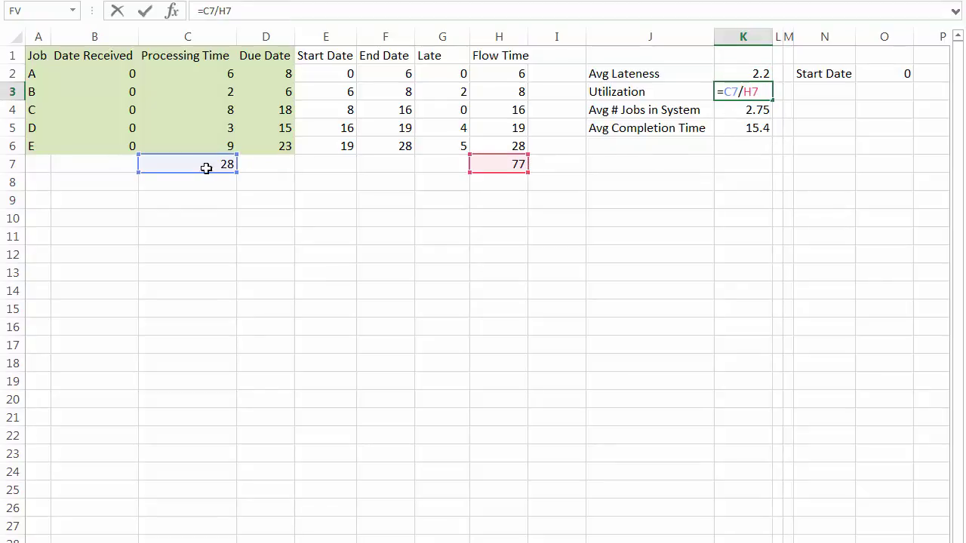
pyautogui.press('Return')
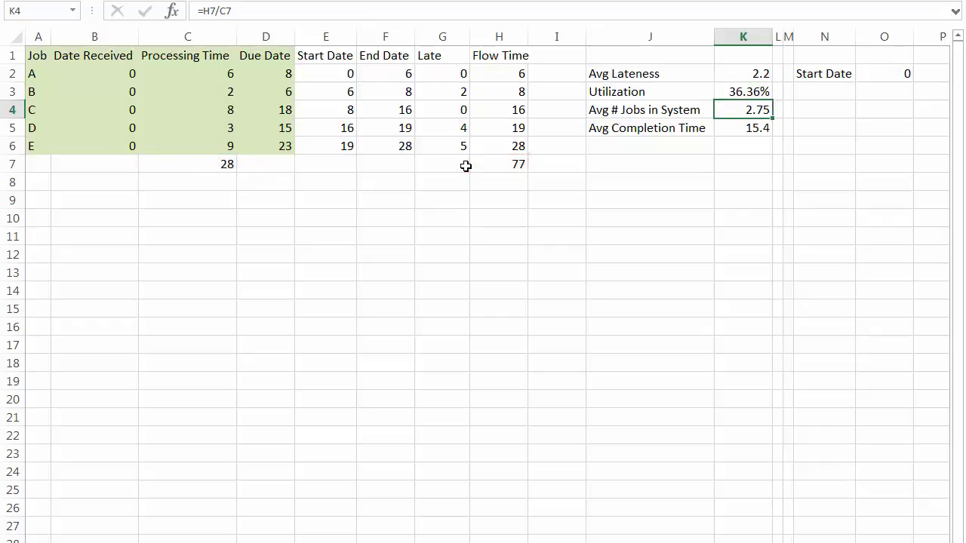
pyautogui.doubleClick(730, 112)
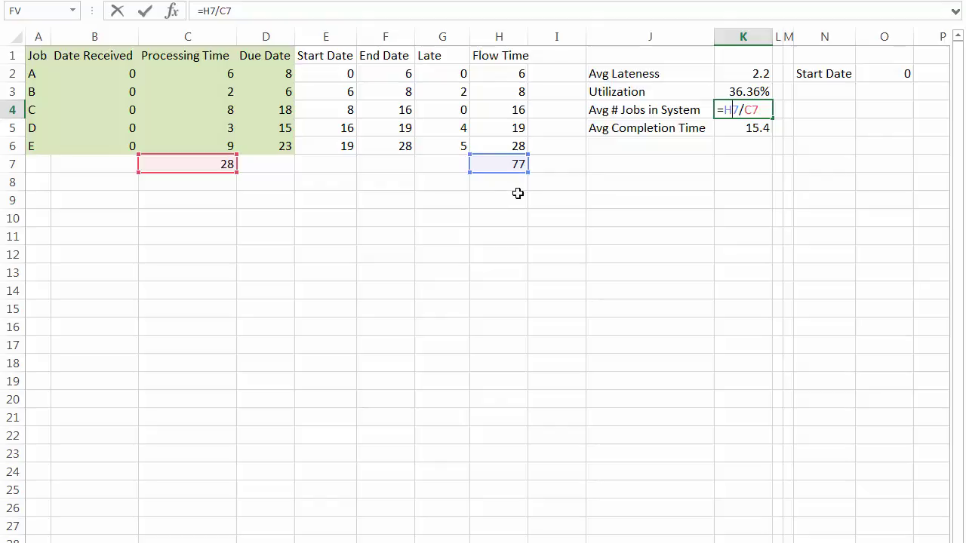
pyautogui.press('Return')
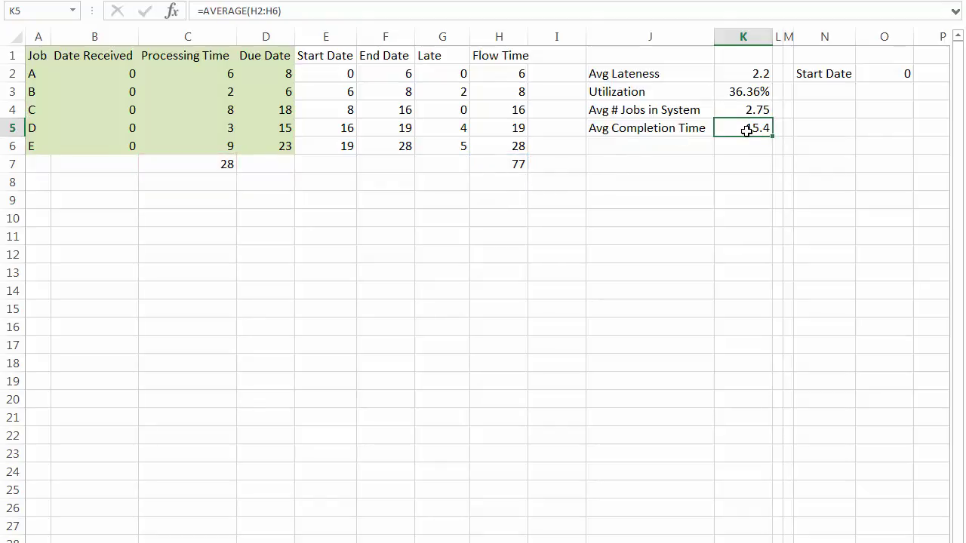
pyautogui.doubleClick(746, 130)
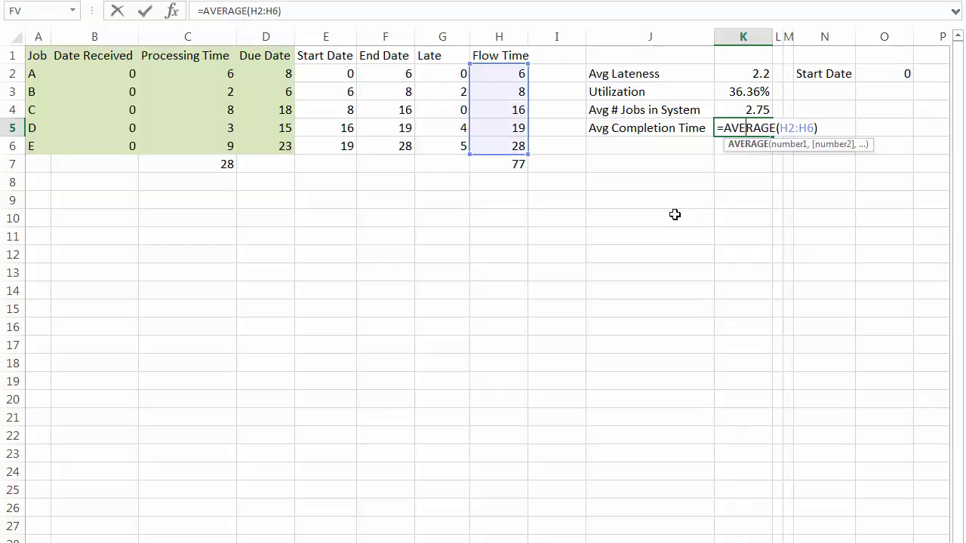
pyautogui.press('Return')
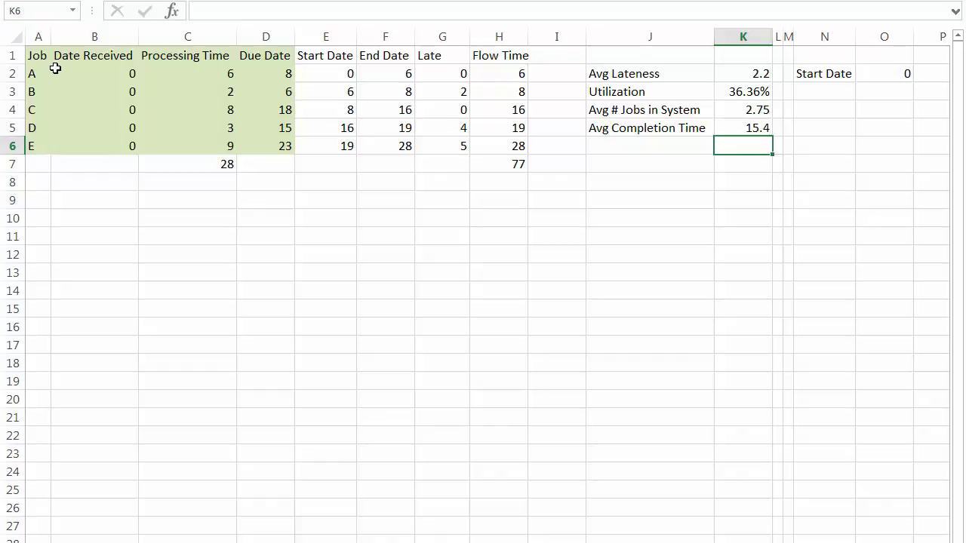
# Sort the job data in A1:D6 by Processing Time from smallest to largest, treating the first row as headers.
pyautogui.moveTo(40, 55); pyautogui.dragTo(269, 141)
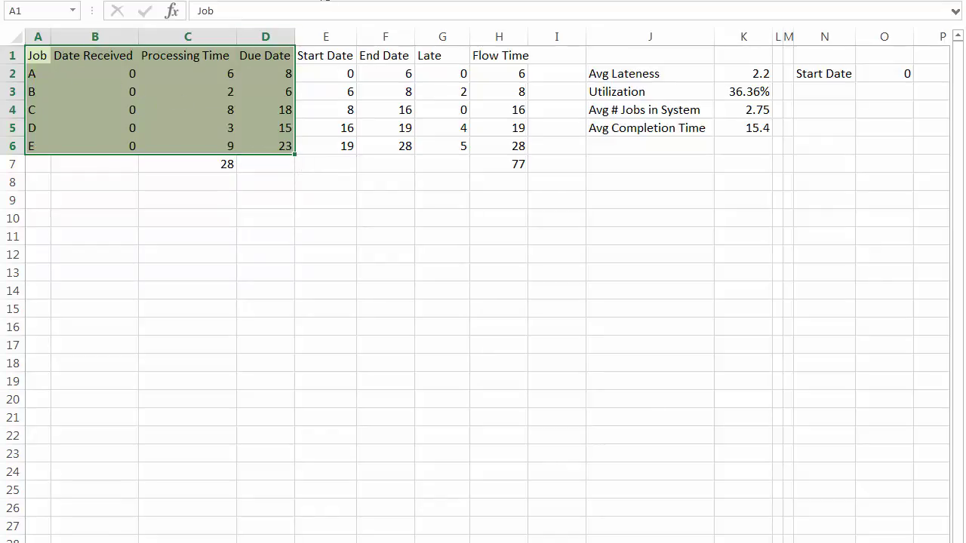
pyautogui.click(355, 2)
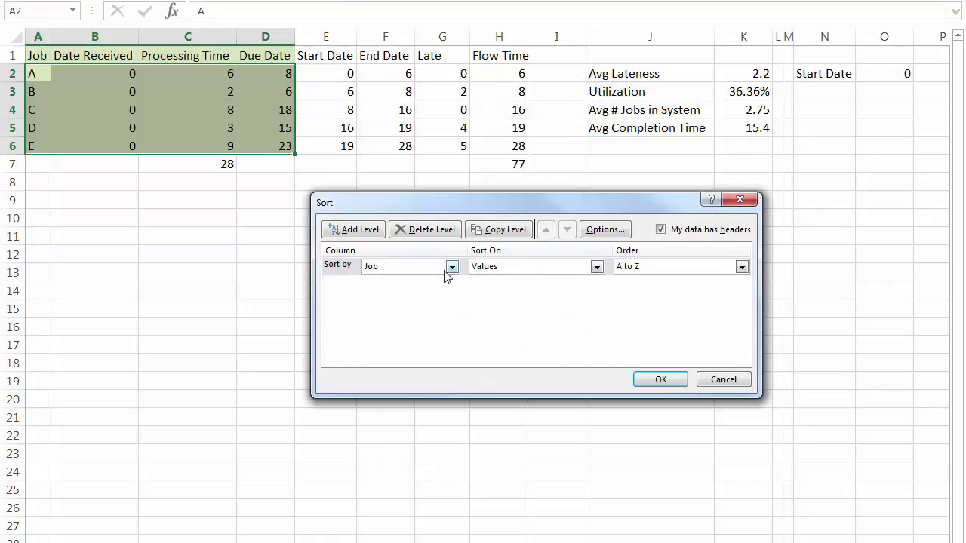
pyautogui.click(453, 268)
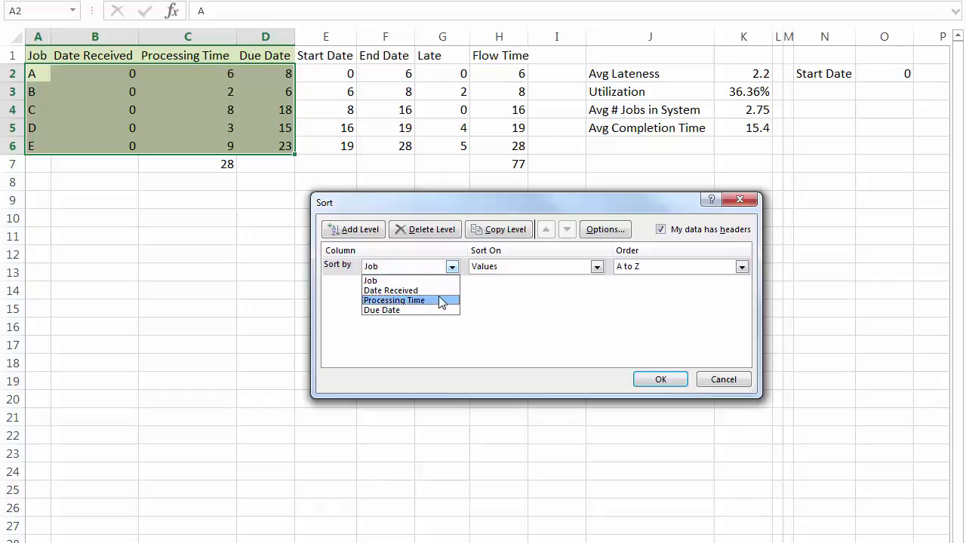
pyautogui.click(442, 301)
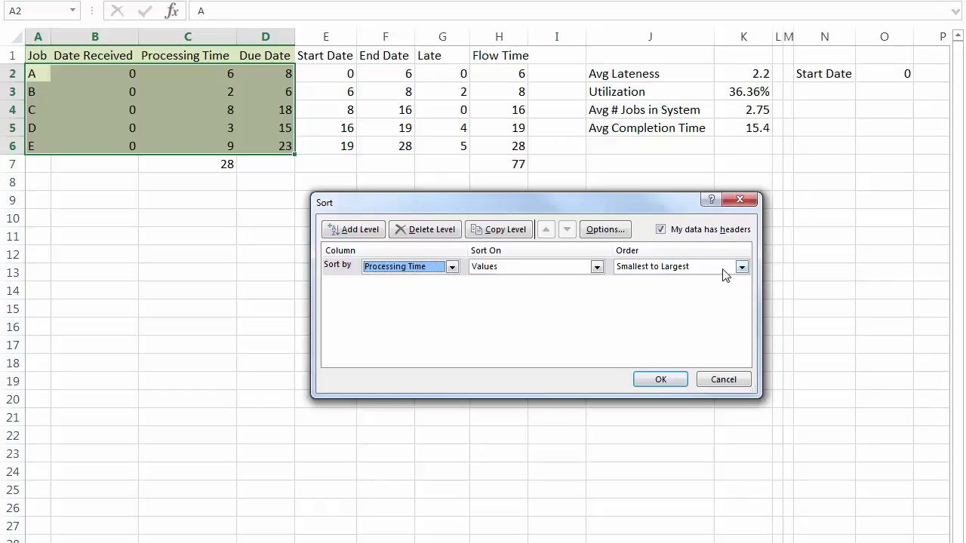
pyautogui.click(661, 380)
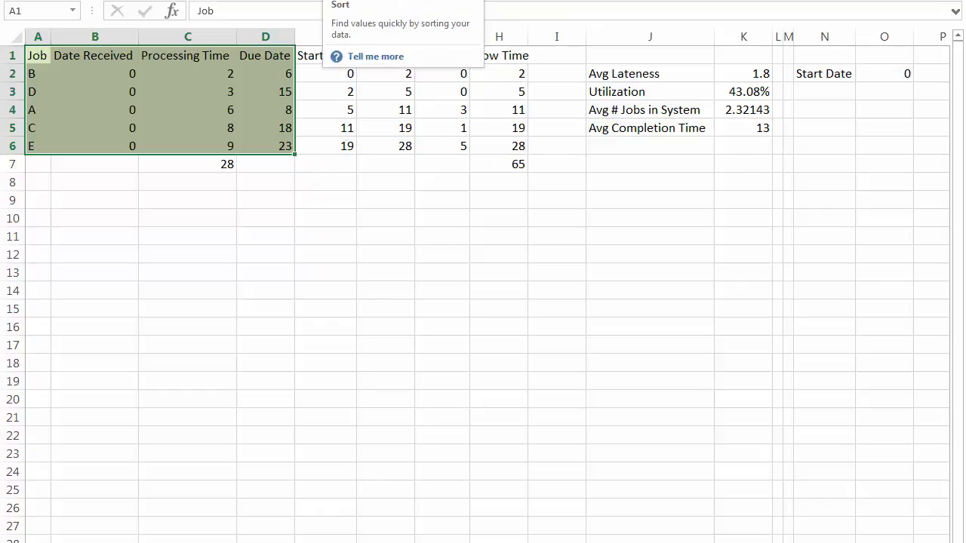
# Re-sort the job data in A1:D6 by Processing Time from largest to smallest.
pyautogui.click(343, 1)
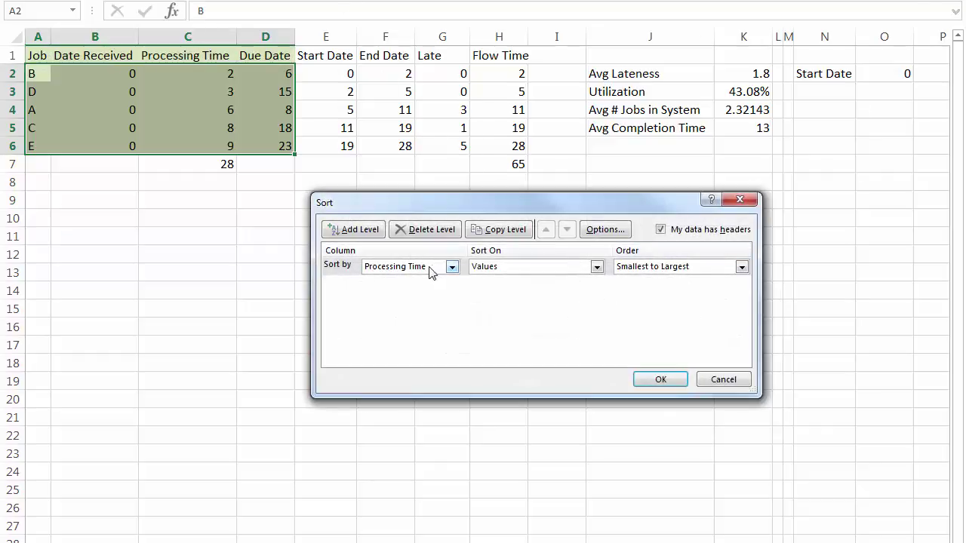
pyautogui.click(638, 269)
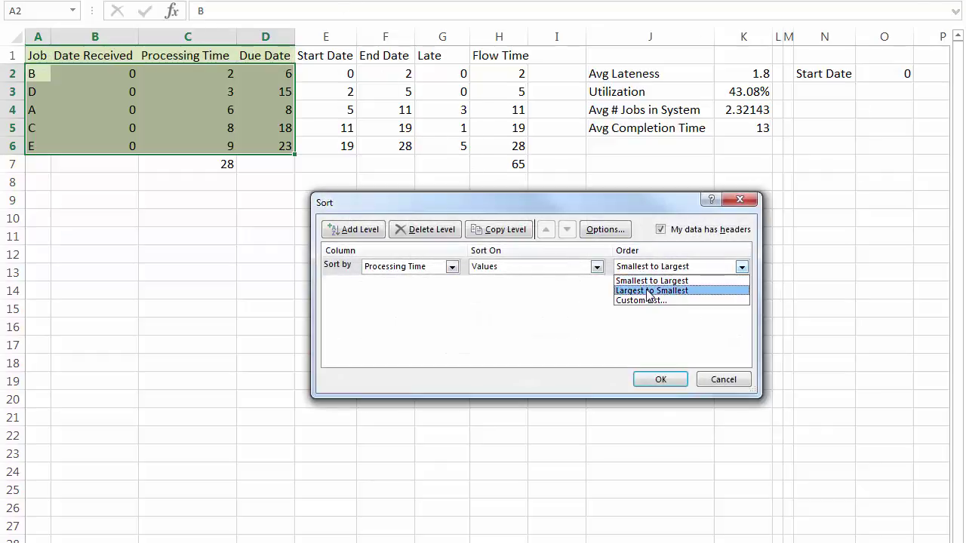
pyautogui.click(648, 291)
pyautogui.click(643, 379)
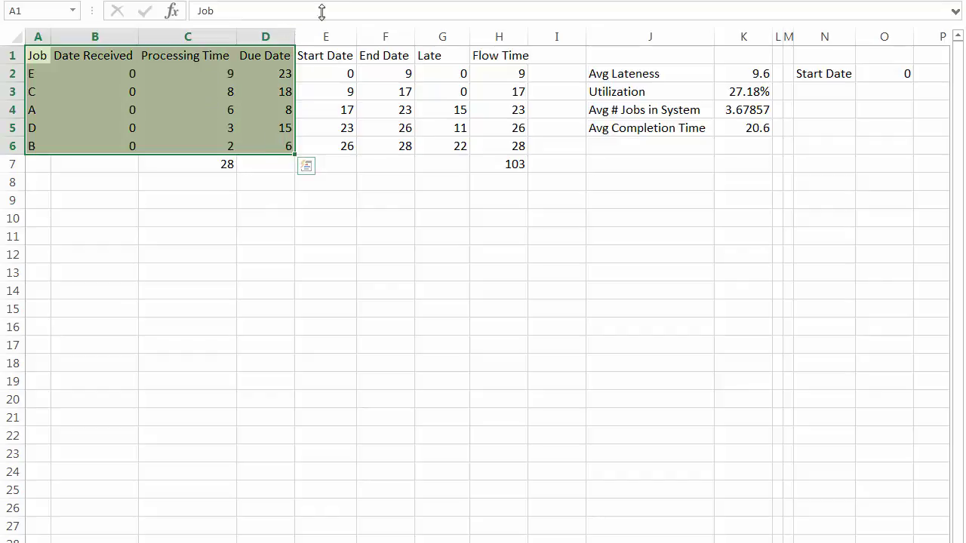
# Sort the job data in A1:D6 by Due Date from smallest to largest.
pyautogui.hotkey('alt', 'a')
pyautogui.press('s')
pyautogui.press('s')
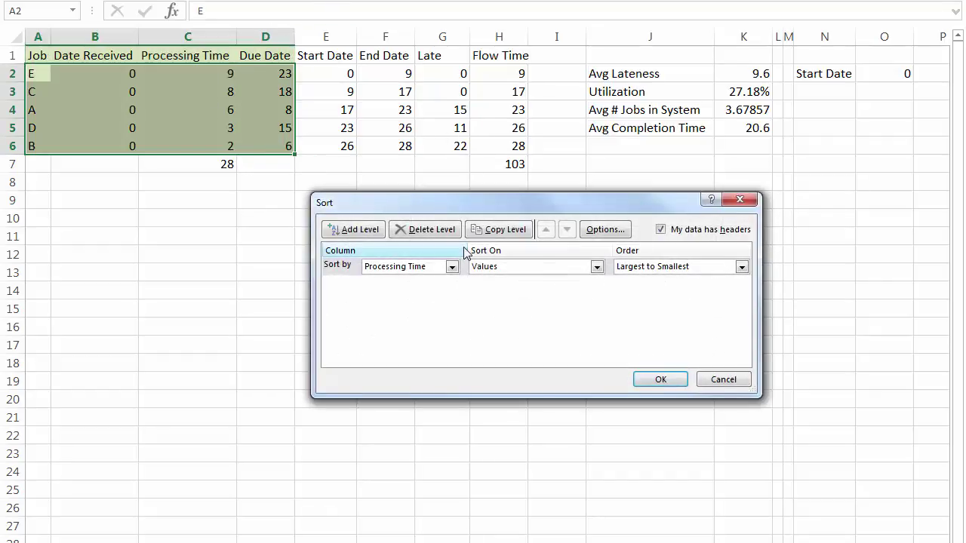
pyautogui.click(452, 267)
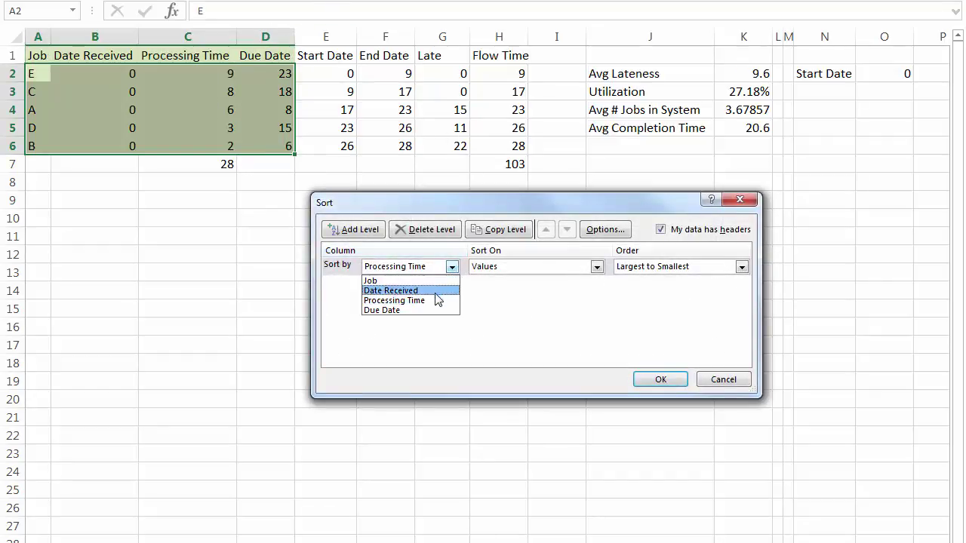
pyautogui.click(434, 310)
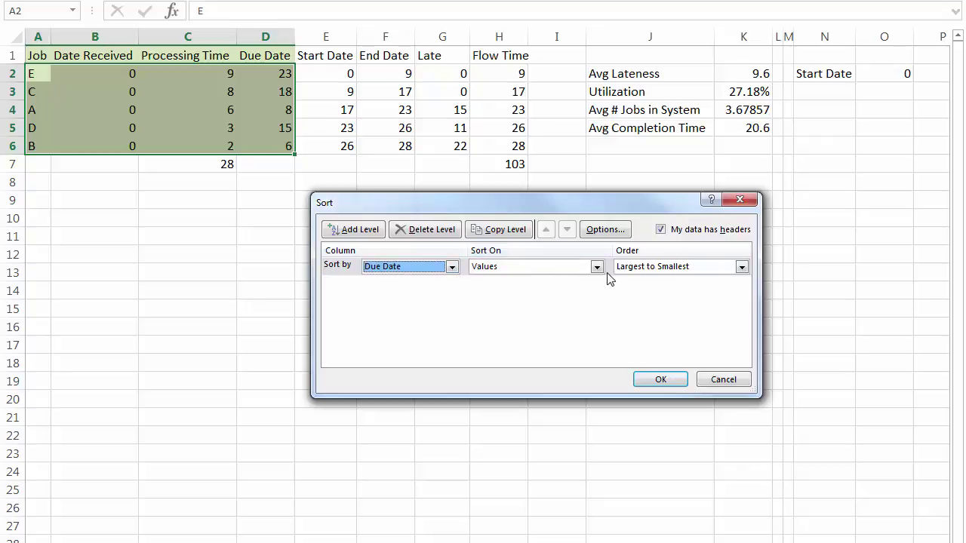
pyautogui.click(742, 271)
pyautogui.click(713, 281)
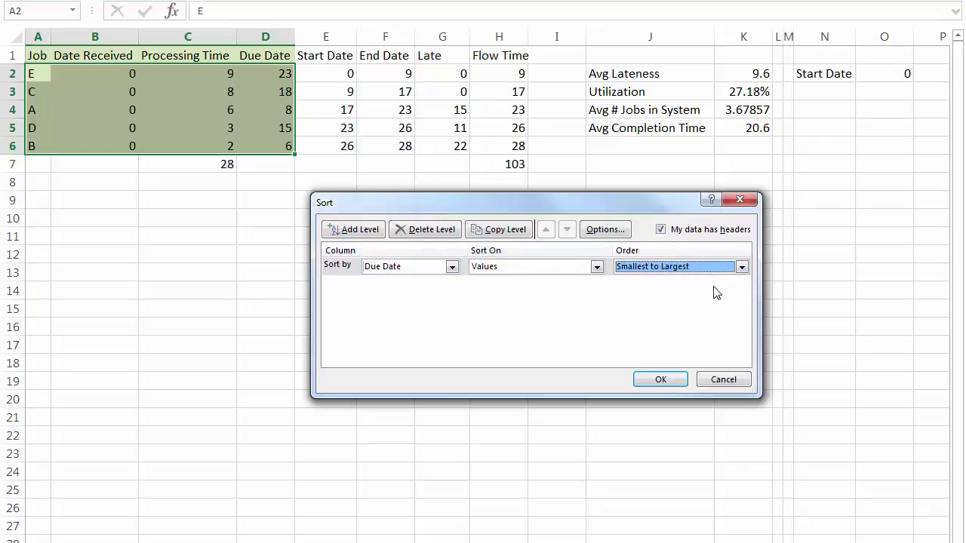
pyautogui.click(664, 379)
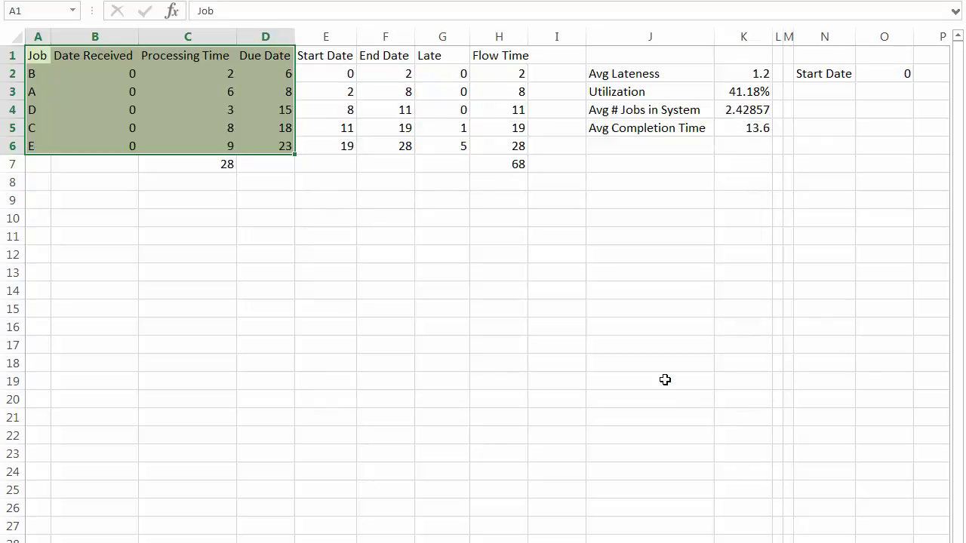